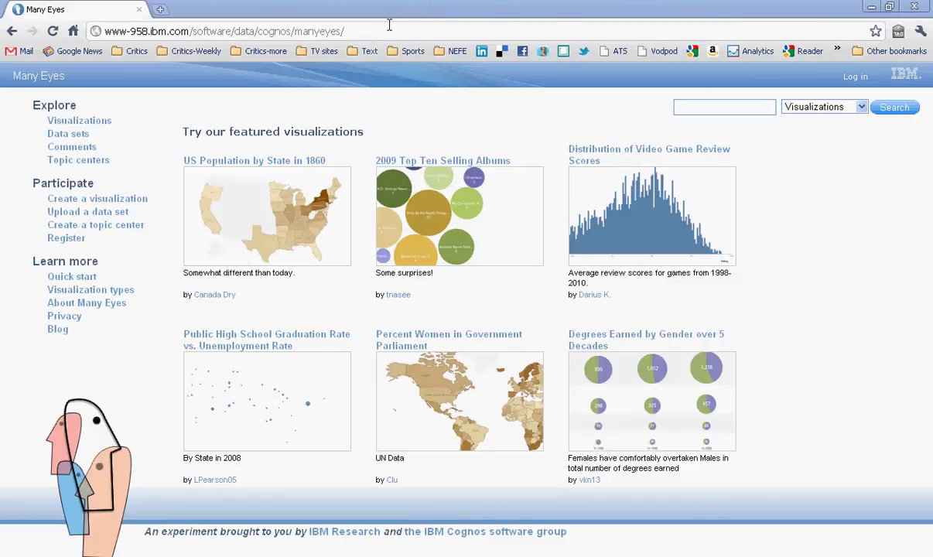
Step: Open the Visualization types overview, scroll through the chart types by purpose, and return to the top
drag(345, 31, 97, 29)
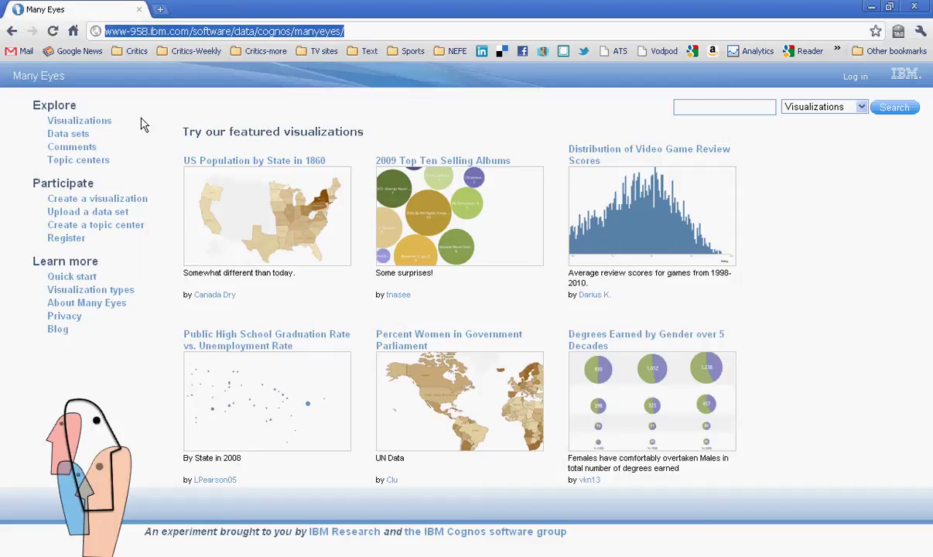
click(119, 292)
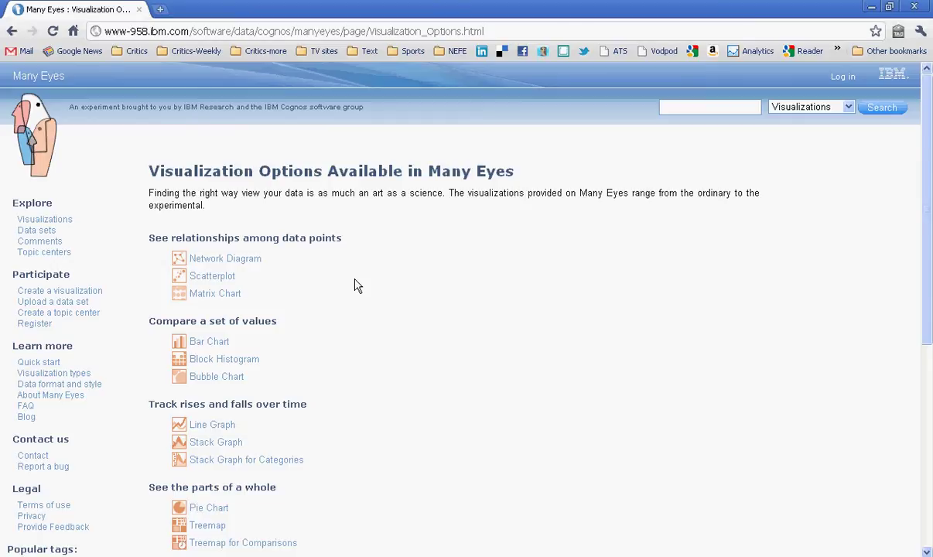
scroll(354, 286, down, 1)
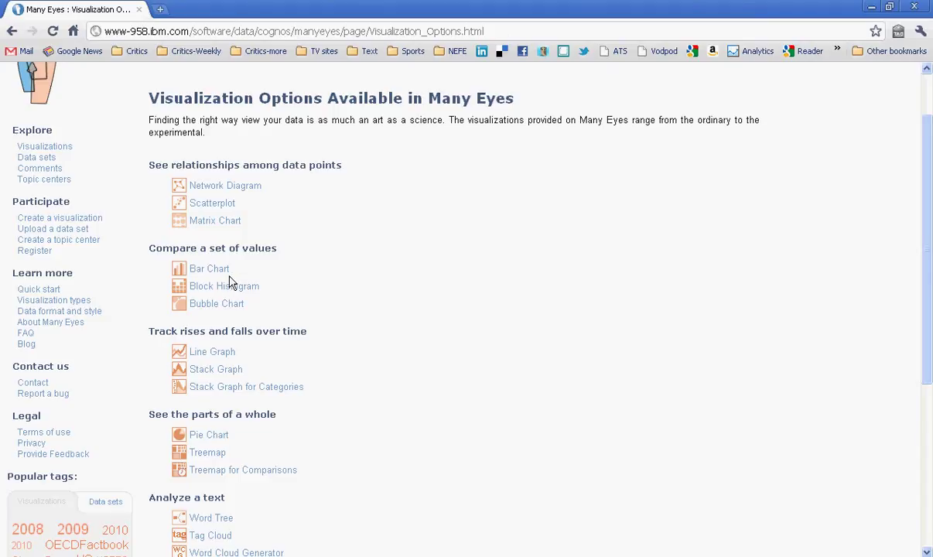
scroll(401, 347, down, 2)
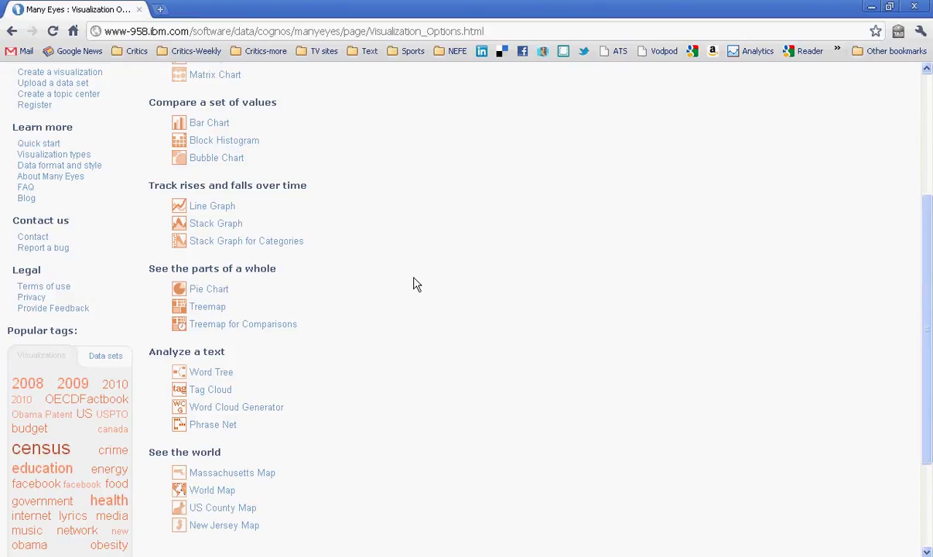
scroll(413, 284, down, 1)
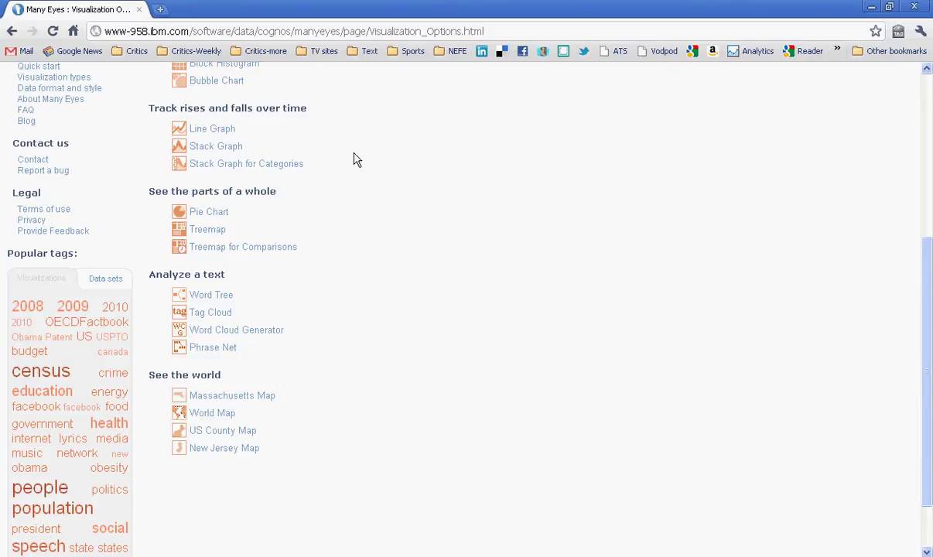
click(927, 96)
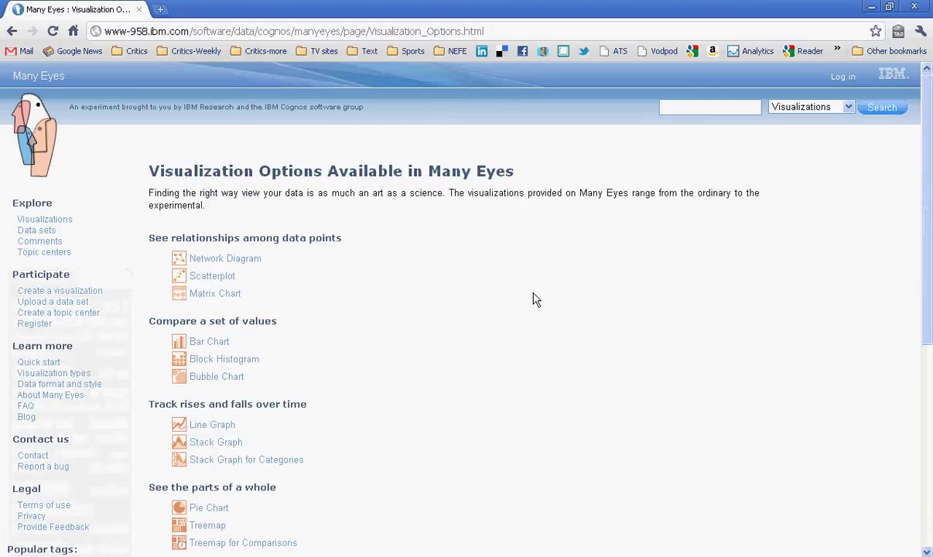
Step: Open the Data sets page showing the newest uploads, 1-30 of 174762
click(43, 233)
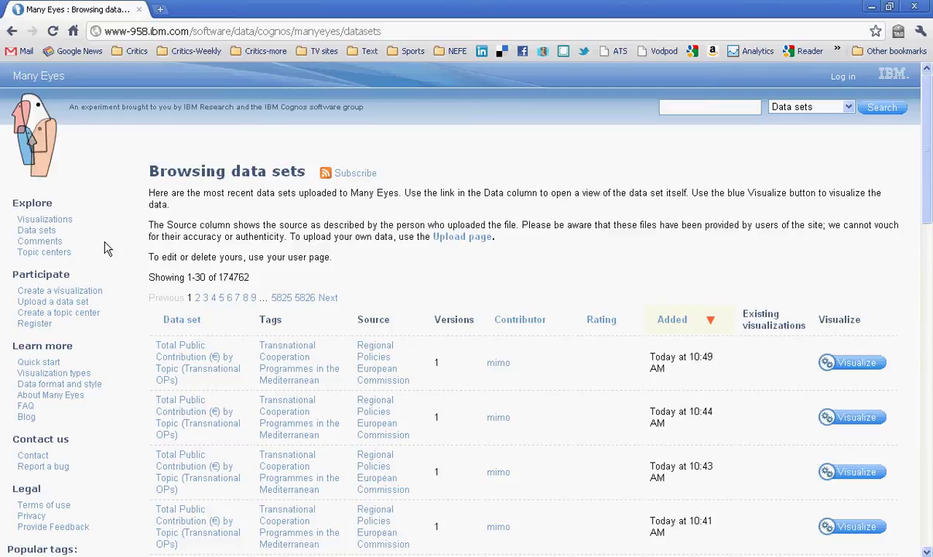
Step: Sort the visualizations by rating and open the Alcohol Consumption Worldwide world map
click(44, 220)
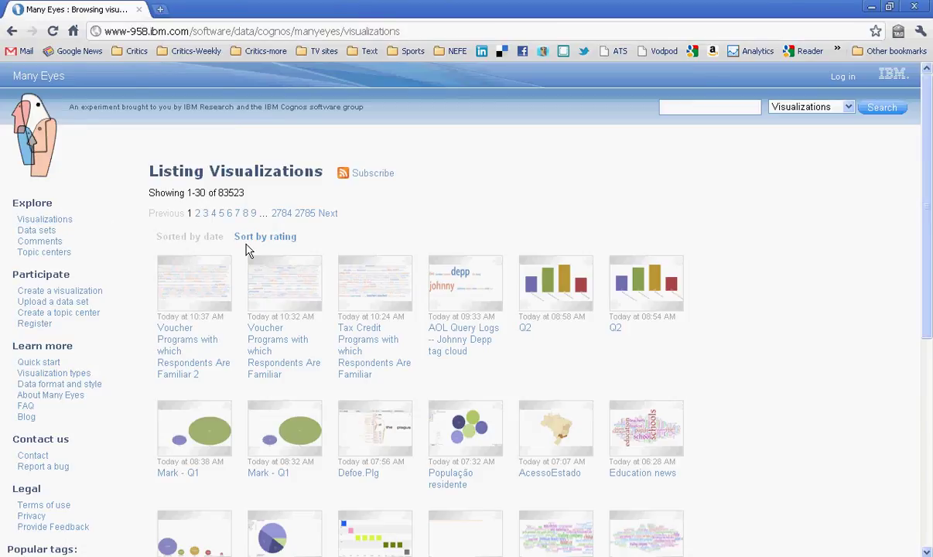
click(283, 239)
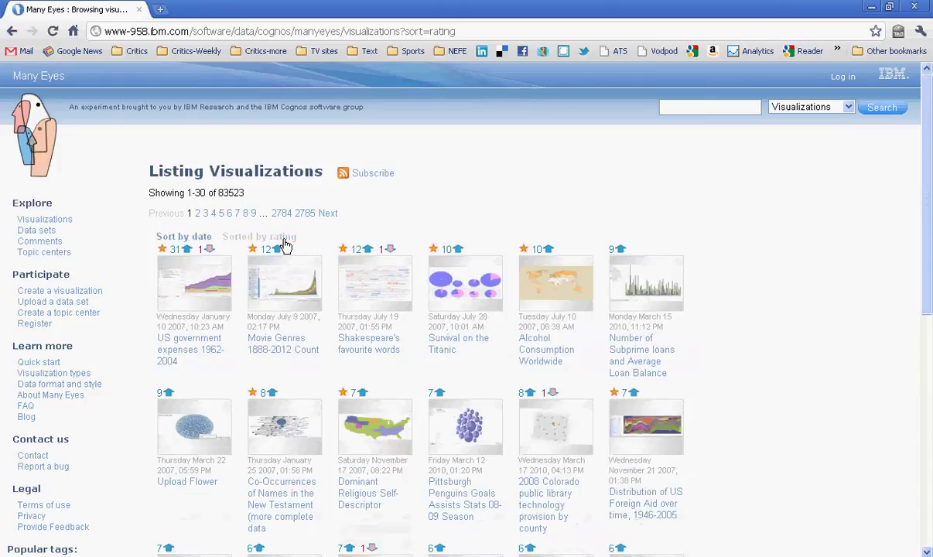
click(562, 296)
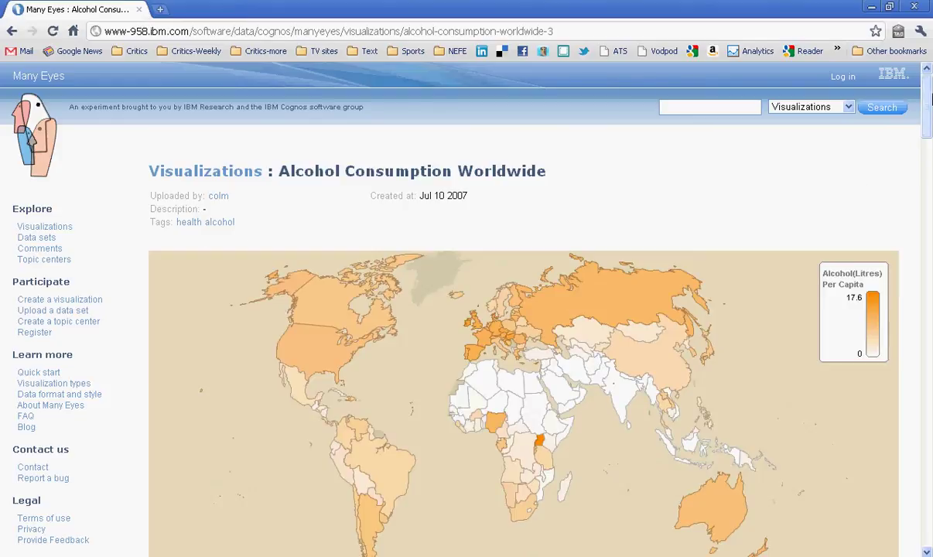
Step: Read several countries' alcohol litres per capita on the Alcohol Consumption Worldwide map
drag(927, 87, 929, 115)
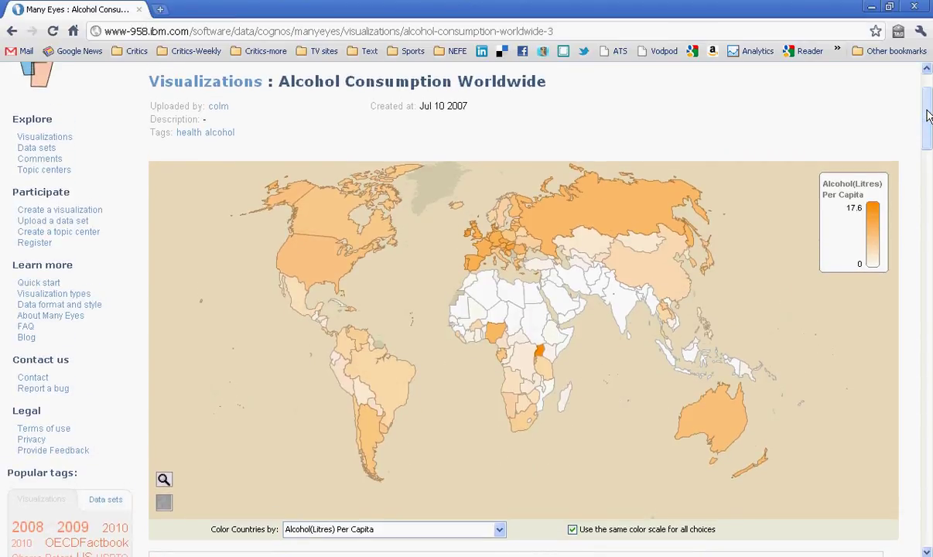
mouse_move(626, 224)
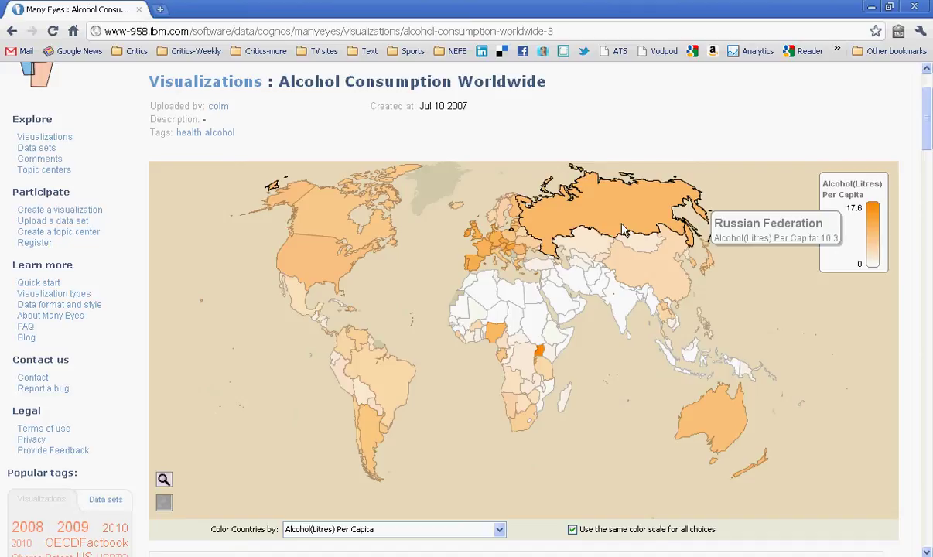
mouse_move(308, 260)
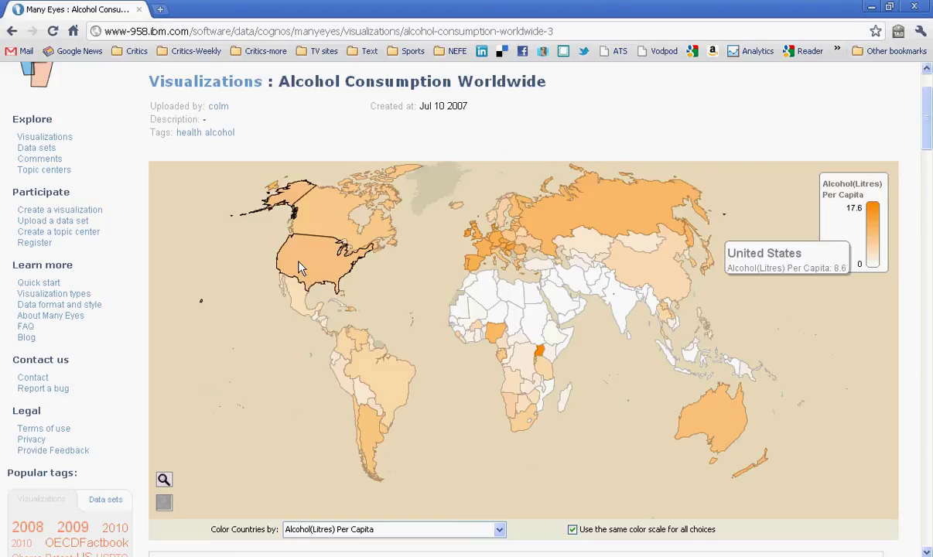
mouse_move(539, 352)
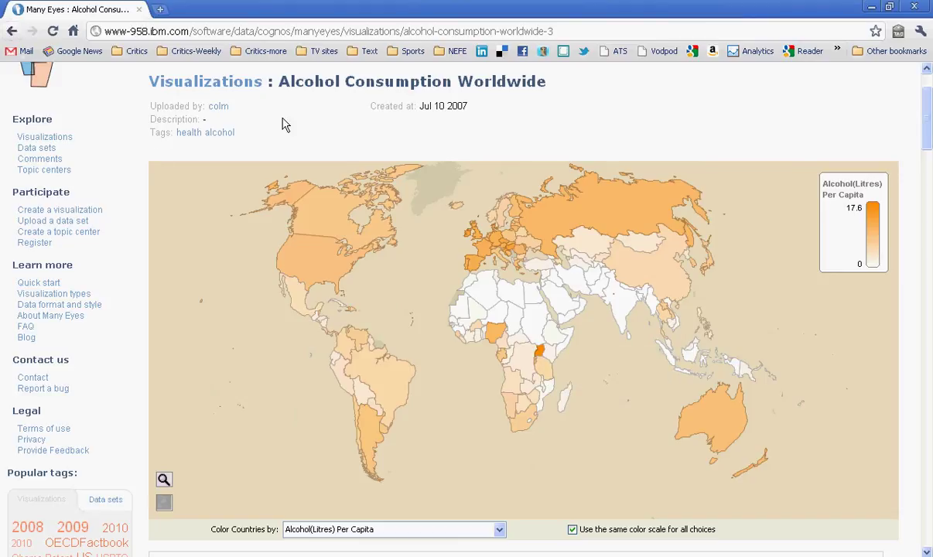
mouse_move(325, 219)
mouse_move(292, 195)
Step: From the rating-sorted list, open Movie Genres 1888-2012 Count and read genre counts like Drama's 2,251
click(13, 34)
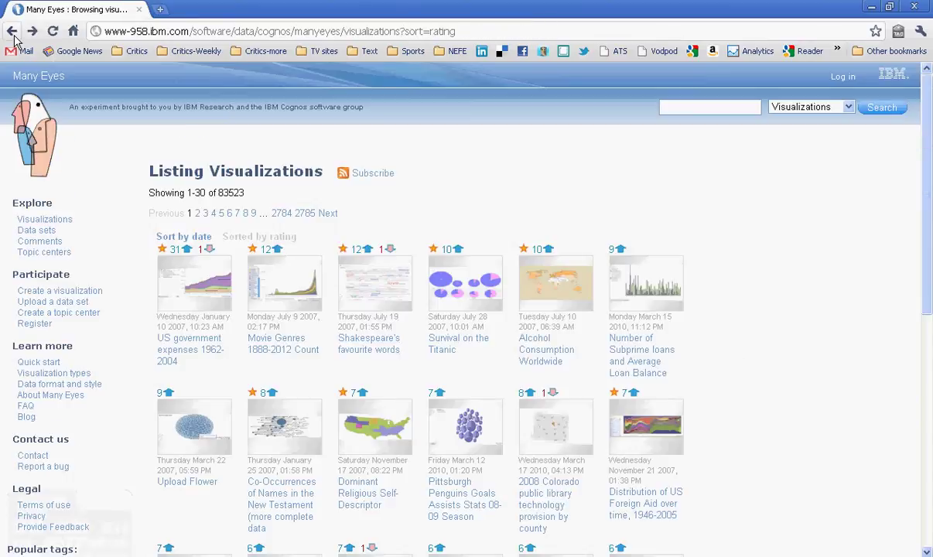
click(307, 297)
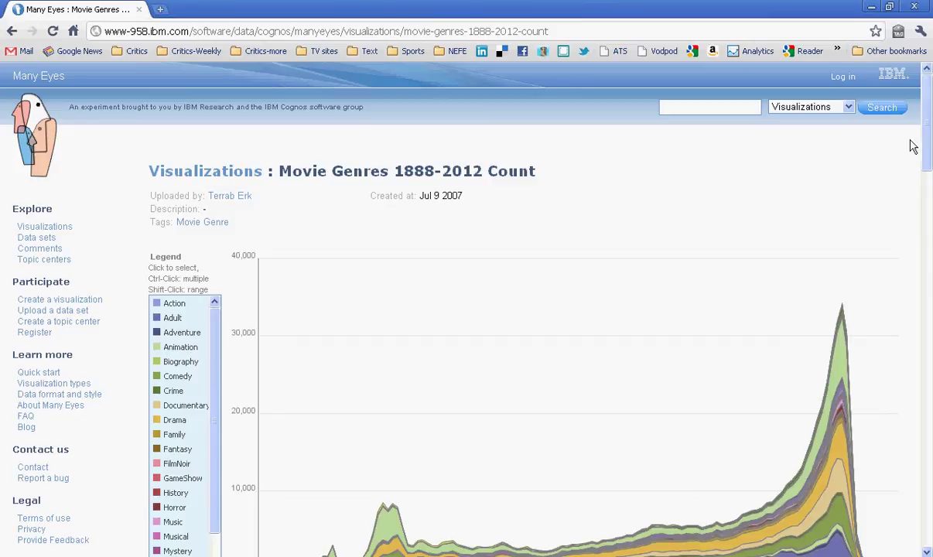
drag(923, 145, 927, 169)
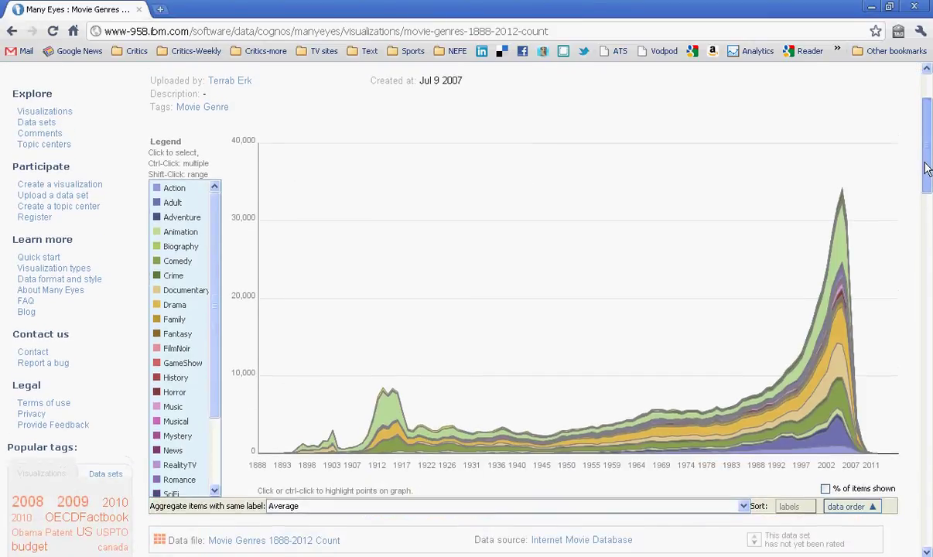
mouse_move(927, 168)
mouse_down()
mouse_move(926, 131)
mouse_move(926, 161)
mouse_up()
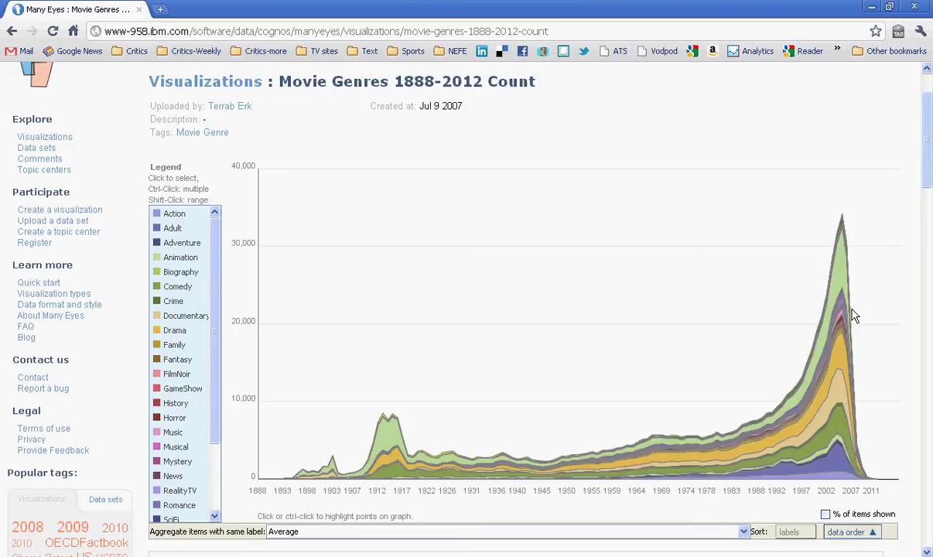
mouse_move(843, 328)
mouse_move(839, 466)
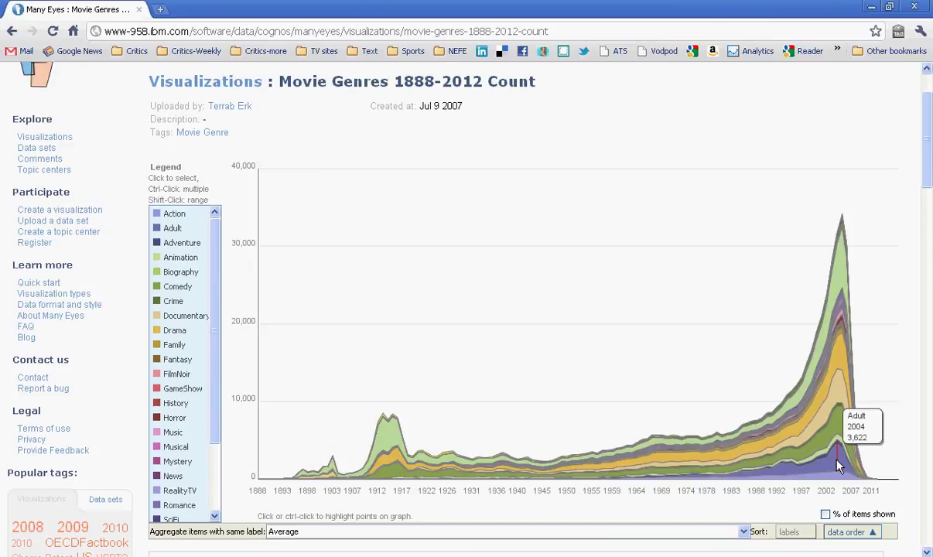
mouse_move(814, 408)
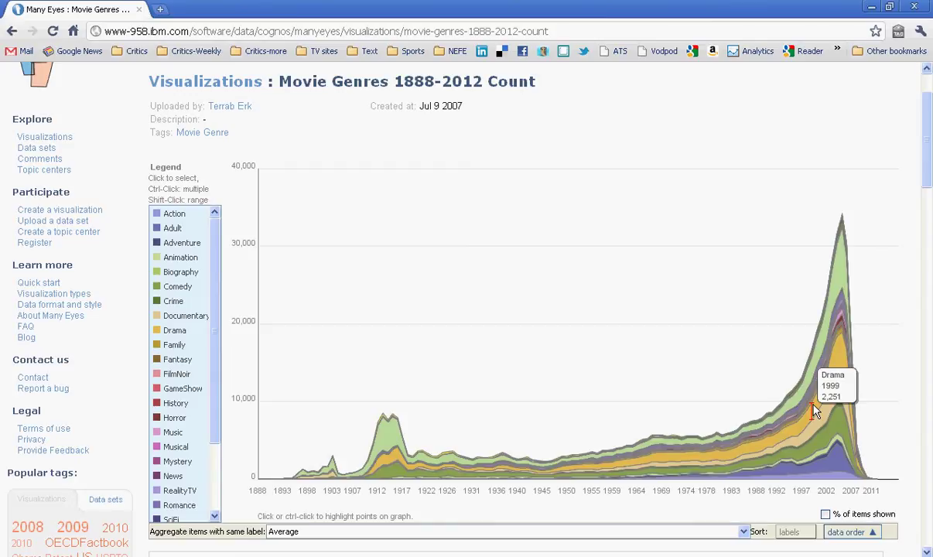
Step: Show only Crime, then add Drama, Romance and Adventure, and read values like Drama's 1,165
click(189, 306)
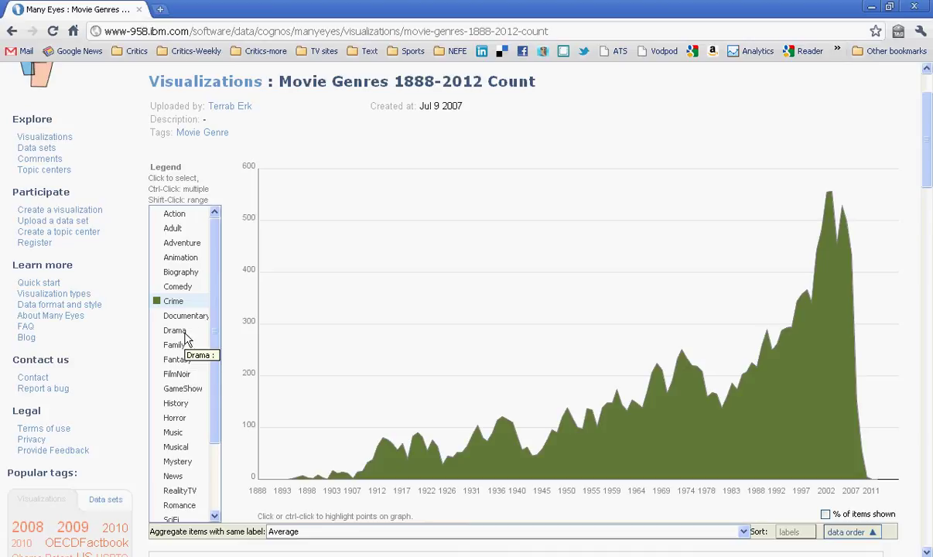
ctrl+click(184, 338)
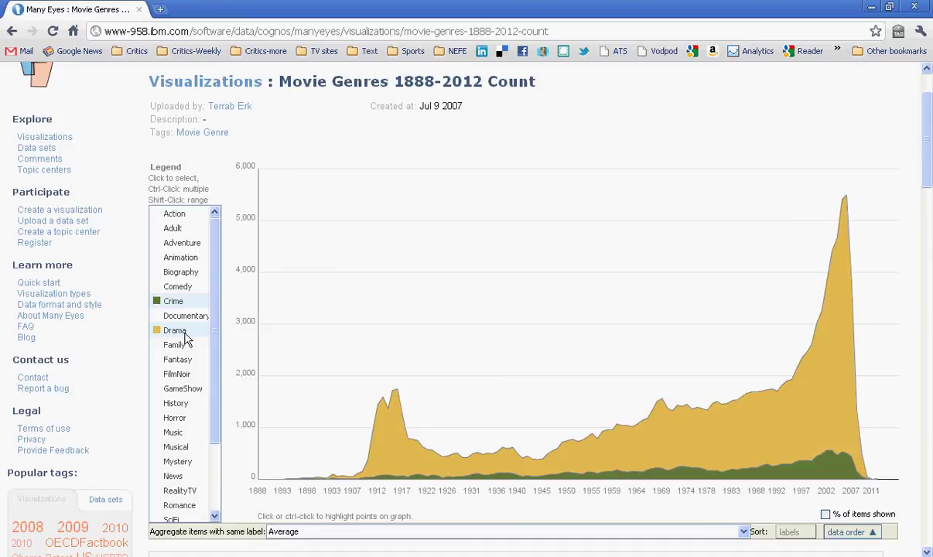
ctrl+click(190, 507)
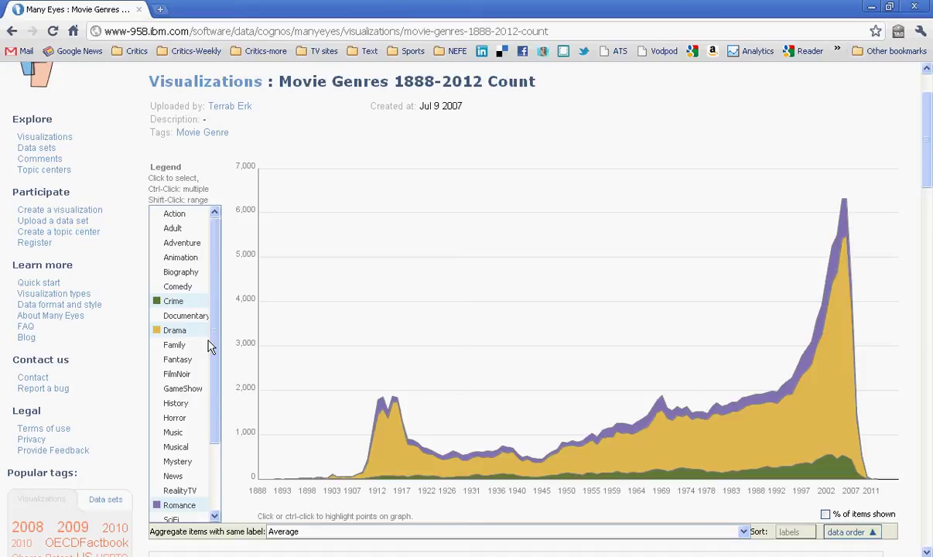
ctrl+click(196, 252)
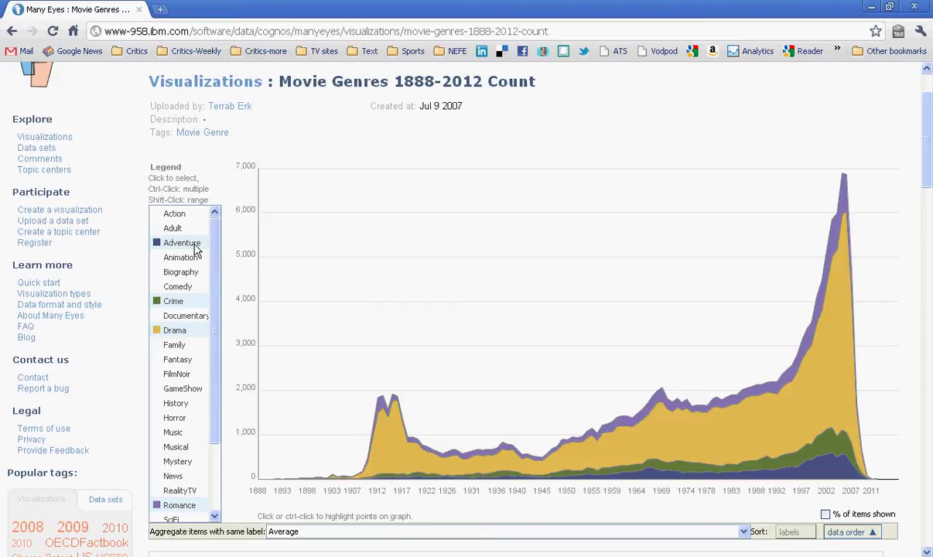
mouse_move(394, 429)
mouse_move(849, 328)
mouse_move(701, 418)
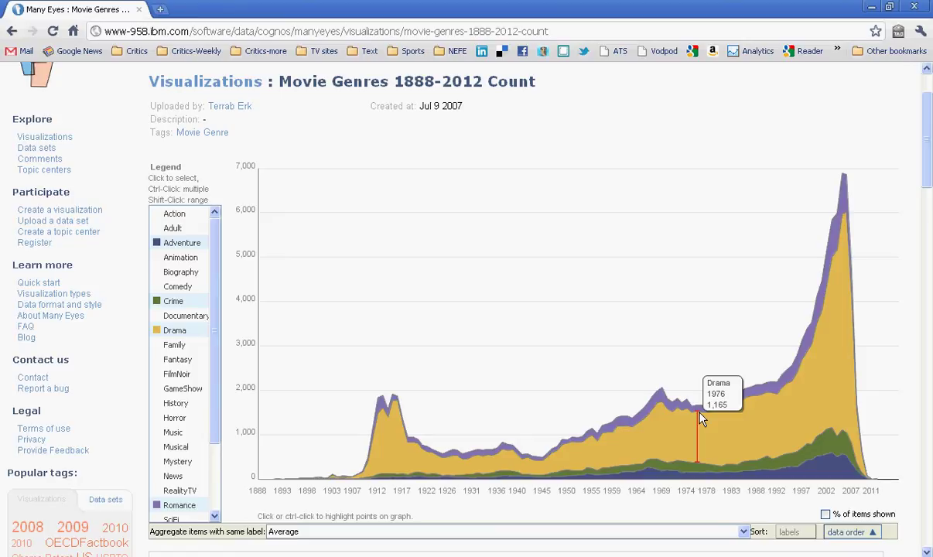
Step: Search Data sets for 'commuting', returning 7 matching data sets
click(927, 87)
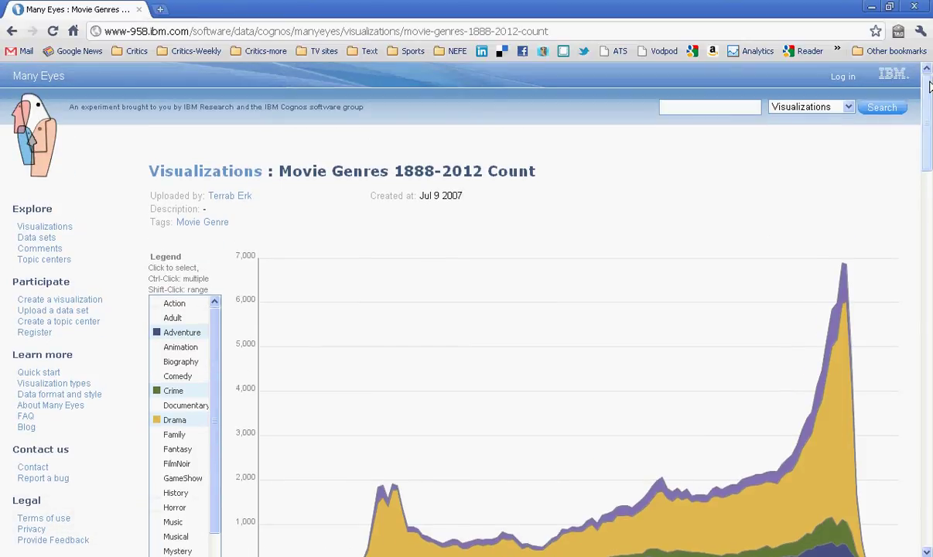
click(790, 108)
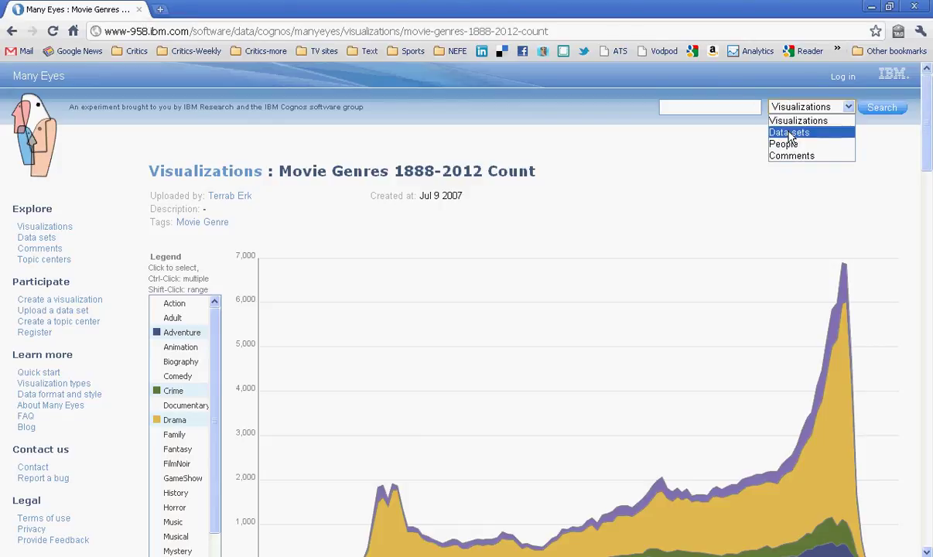
click(789, 133)
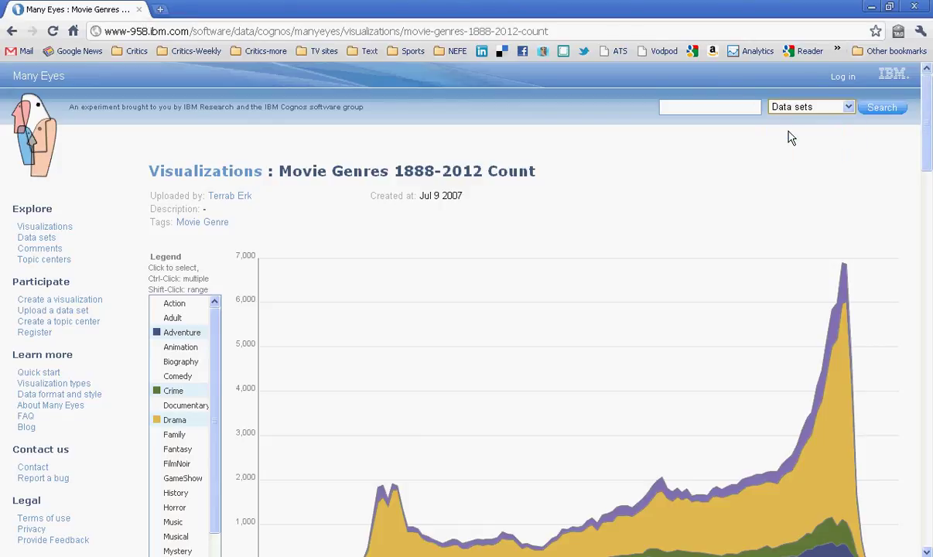
click(697, 105)
text(comm)
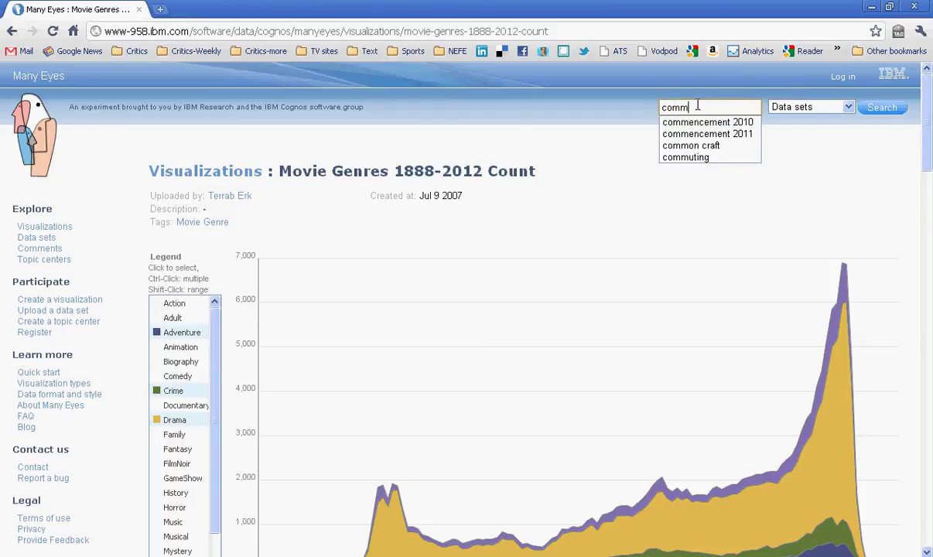
text(uting)
click(881, 110)
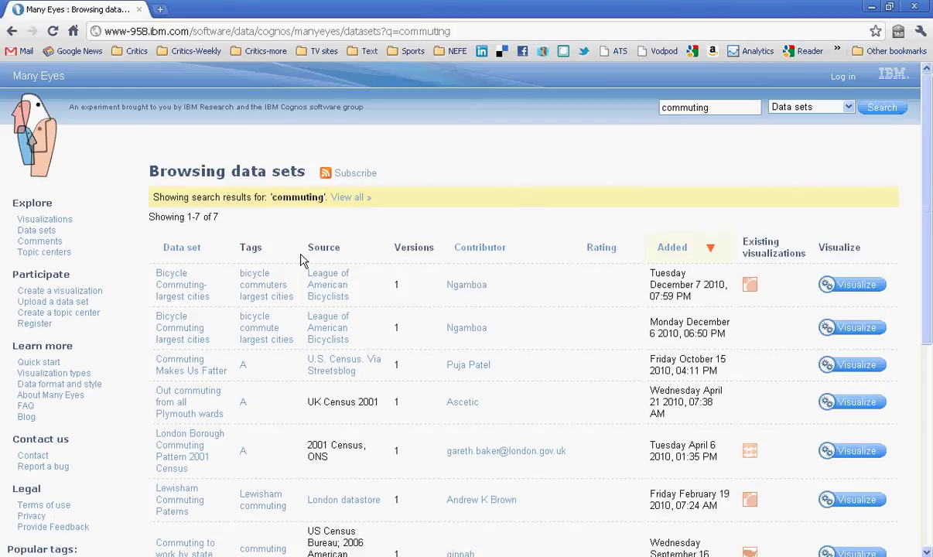
Step: Open Bicycle Commuting-largest cities and look over its 2008 population and 2000–2008 share table
click(193, 291)
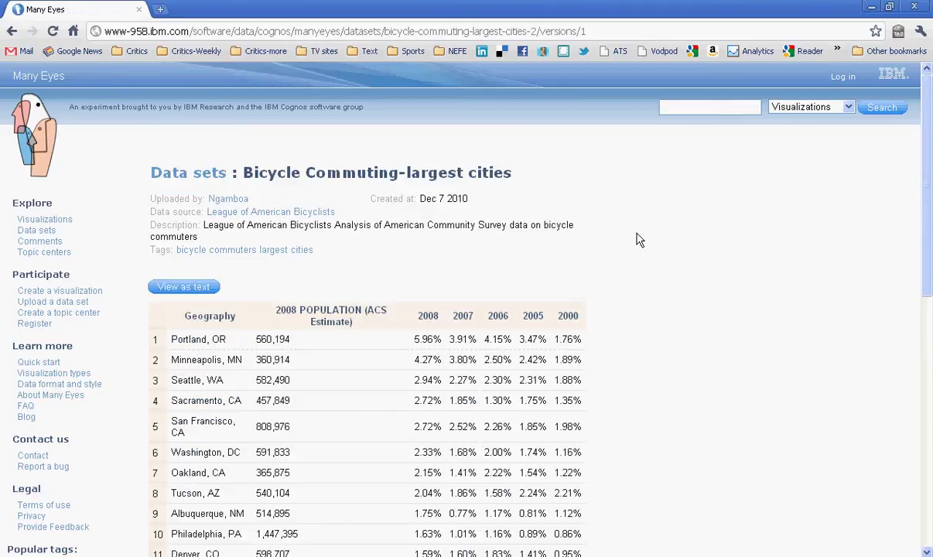
drag(927, 219, 927, 257)
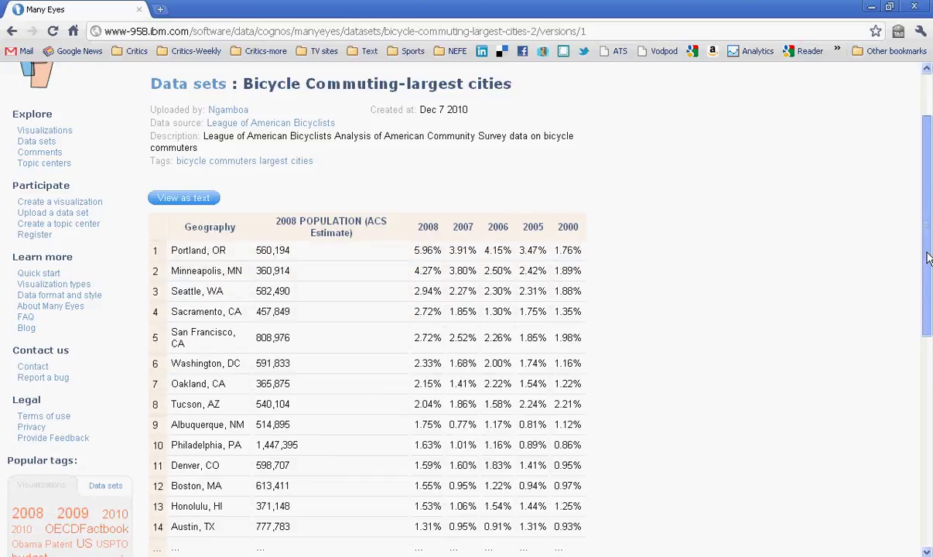
drag(928, 257, 917, 278)
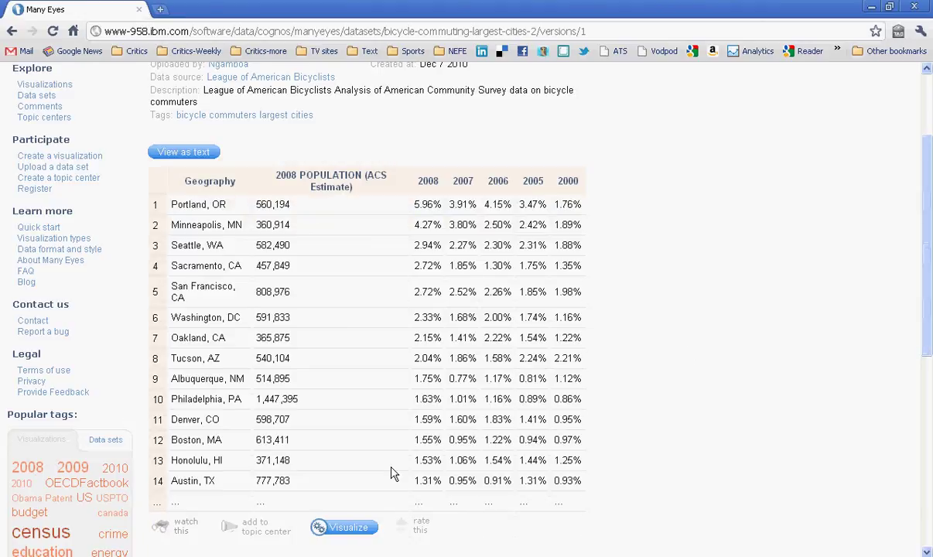
Step: Choose Visualize, then Bubble Chart under Compare a set of values for this data set
click(366, 536)
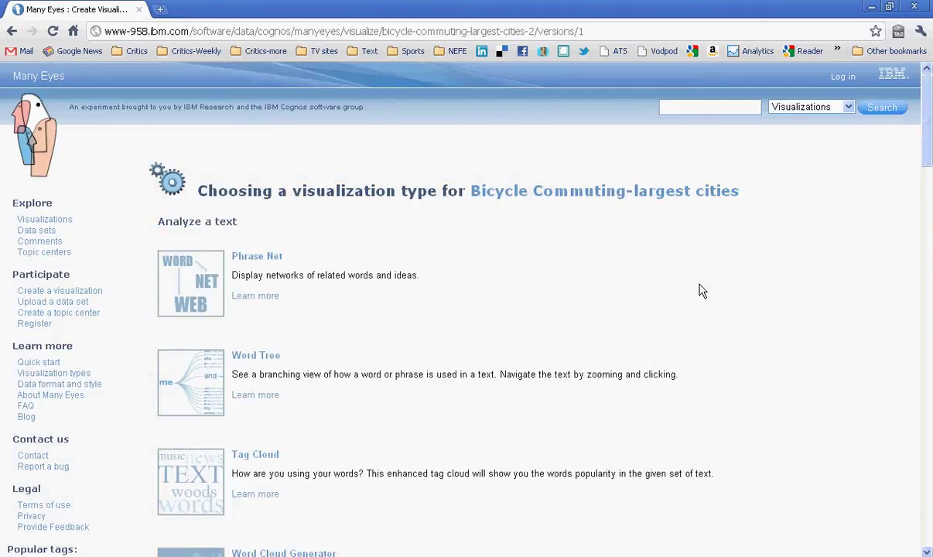
drag(927, 154, 928, 224)
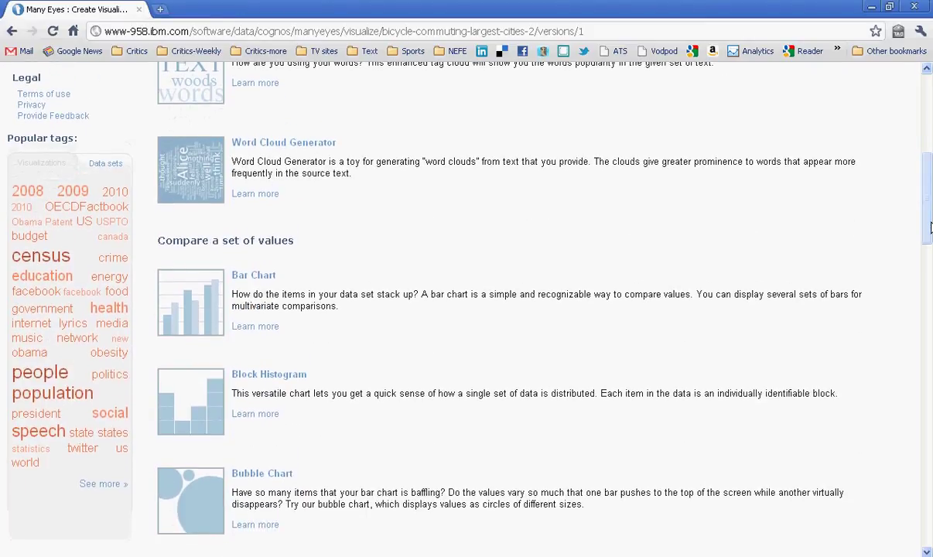
click(208, 508)
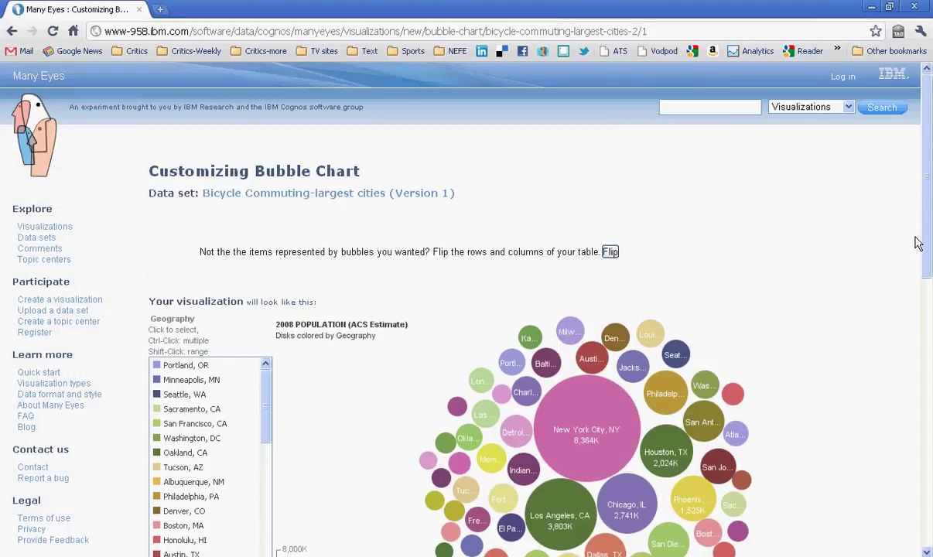
Step: Open the Bubble Size choices to size bubbles by the 2008 commuting share
drag(928, 244, 928, 310)
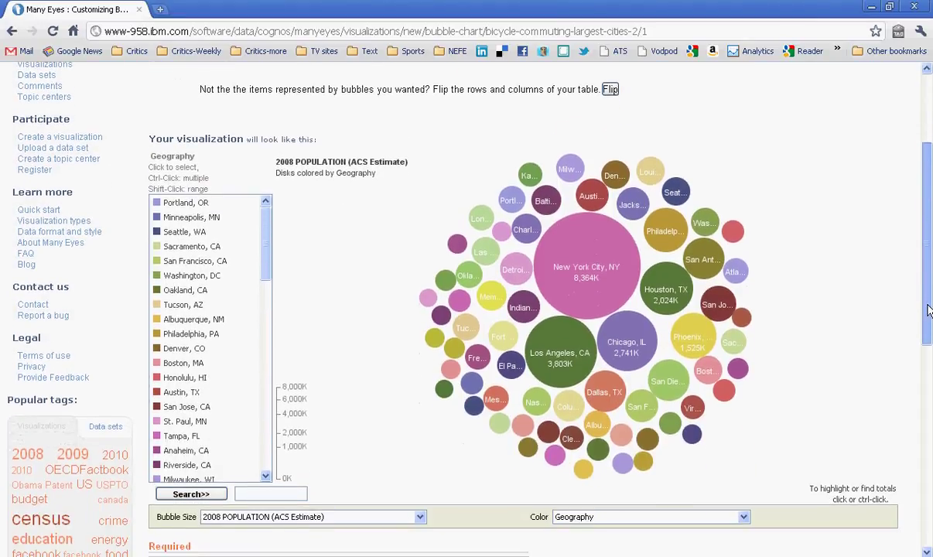
click(419, 517)
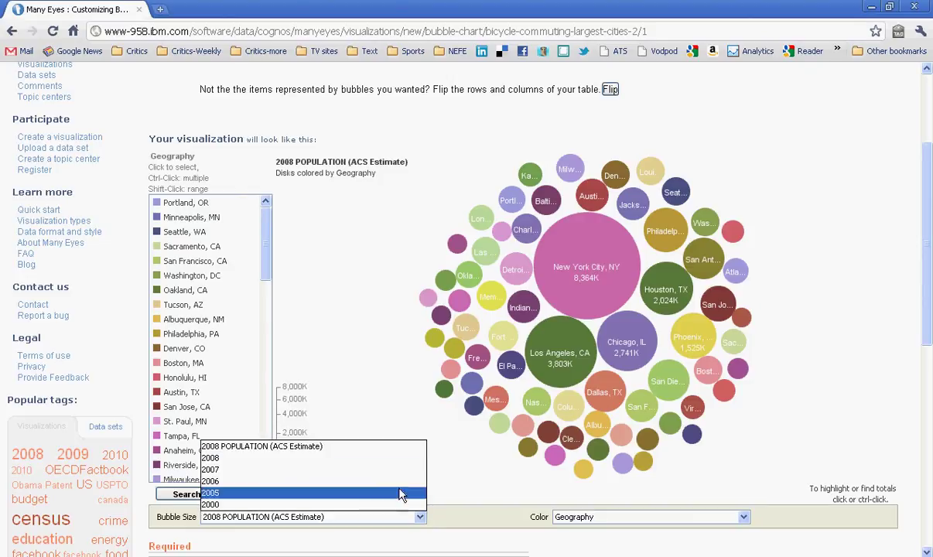
Step: Size the bubbles by the 2008 values and read several cities' values
click(386, 458)
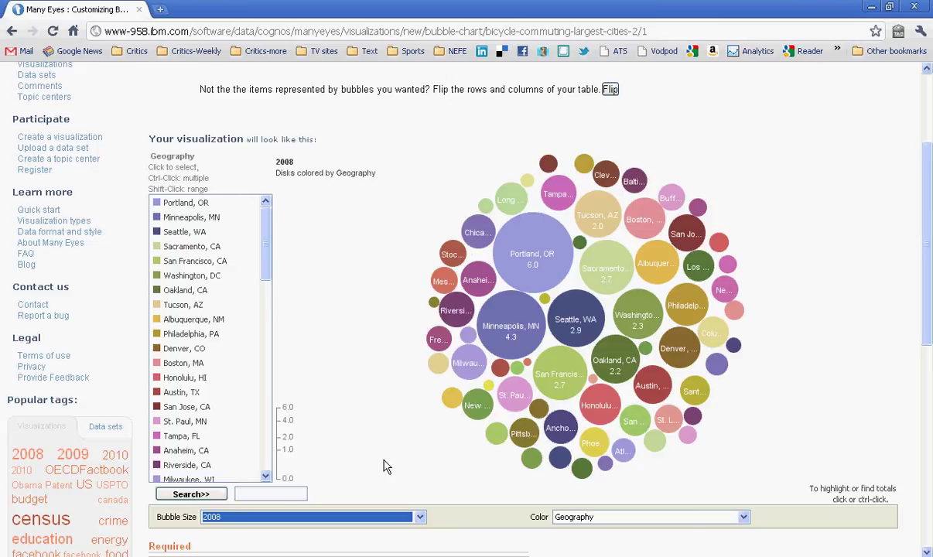
mouse_move(531, 266)
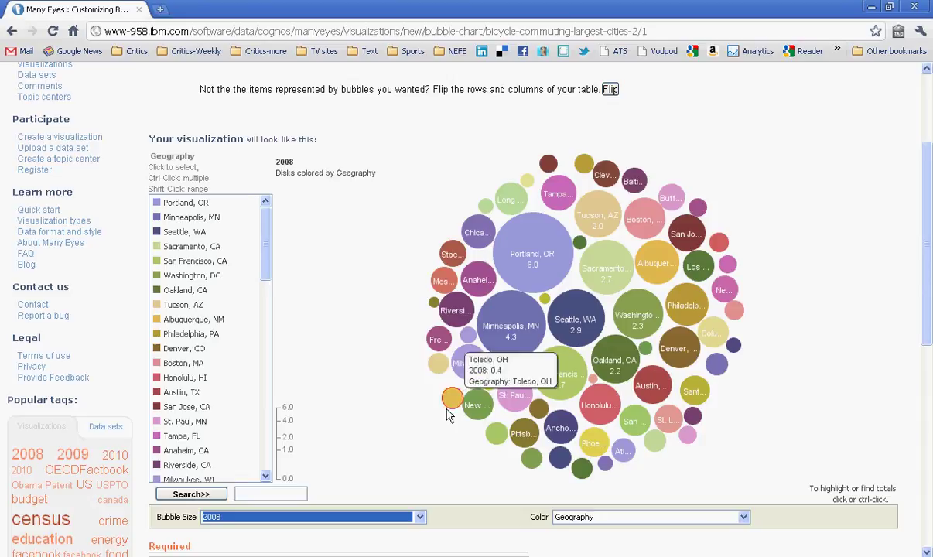
mouse_move(639, 339)
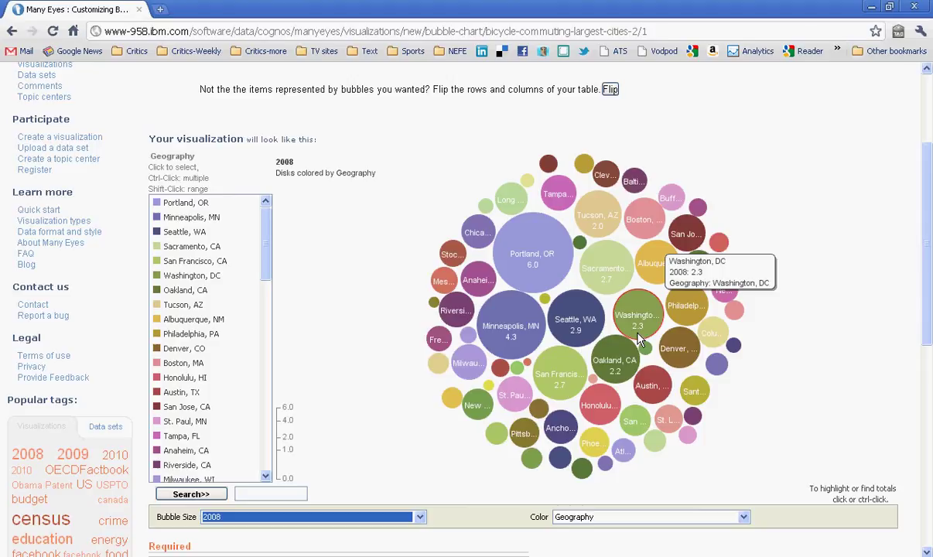
mouse_move(608, 405)
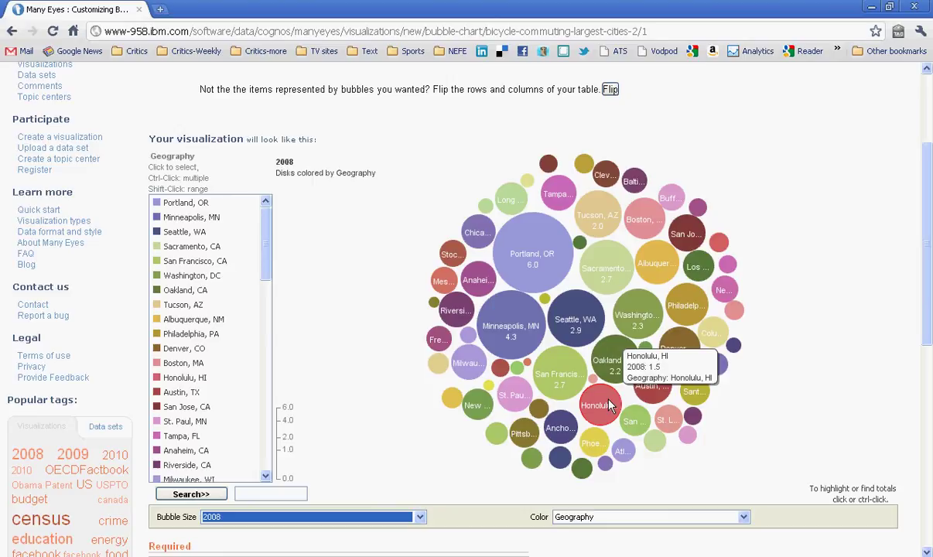
Step: Switch the bubble size to the 2000 commuting shares, making Tucson, AZ largest at 2.2
click(420, 516)
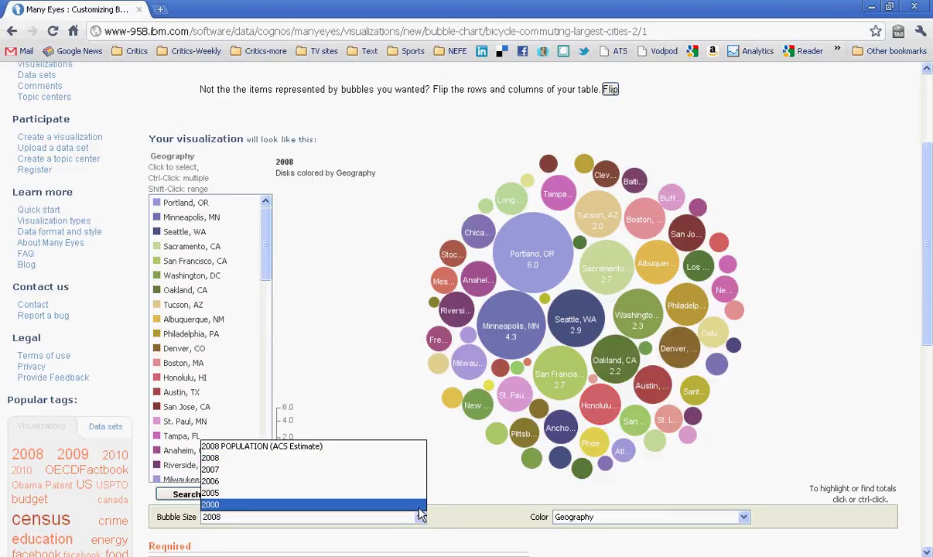
click(418, 505)
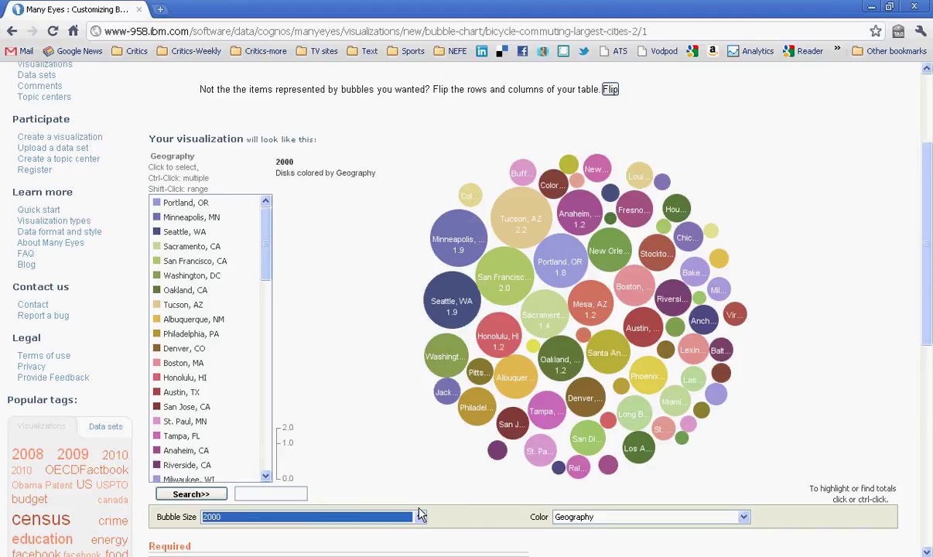
mouse_move(455, 303)
Step: Title the visualization 'Bicycle commuting'
drag(928, 291, 931, 388)
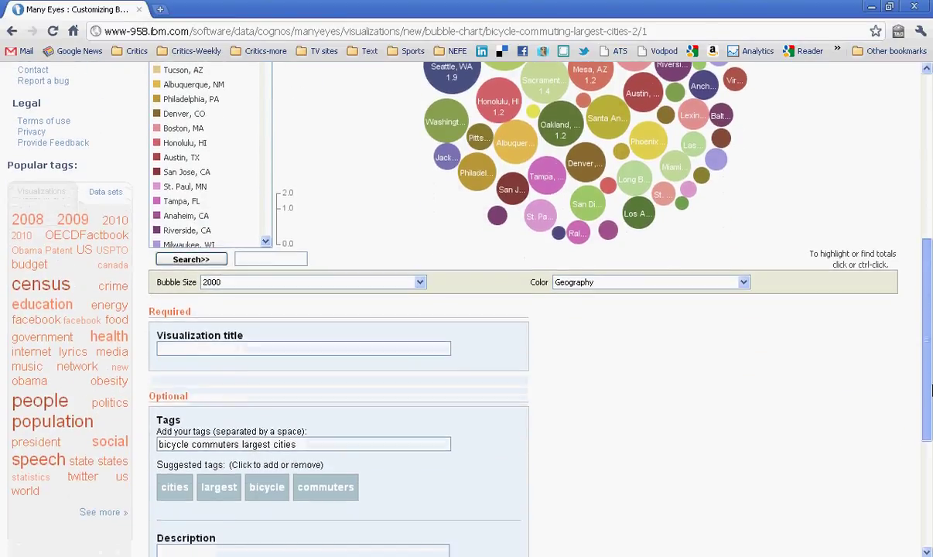
click(393, 350)
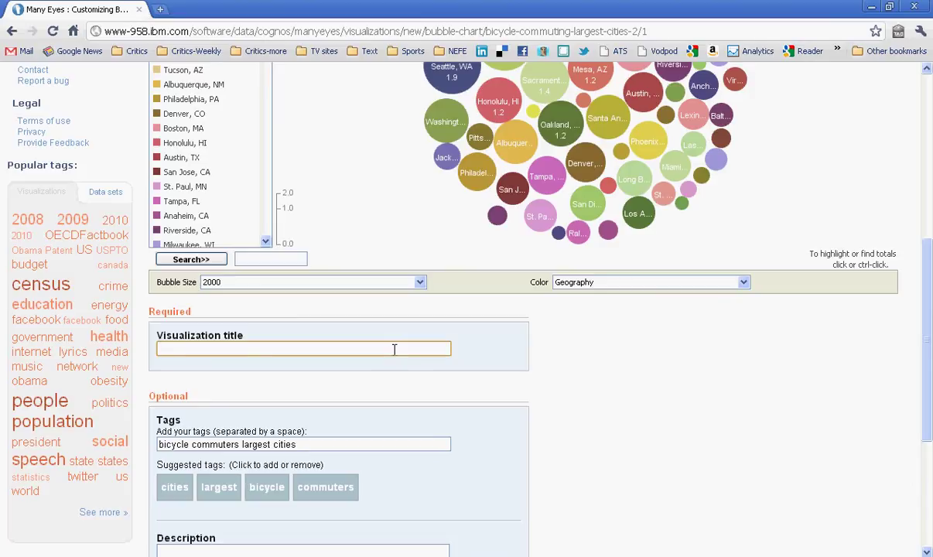
text(Bicycle commuting)
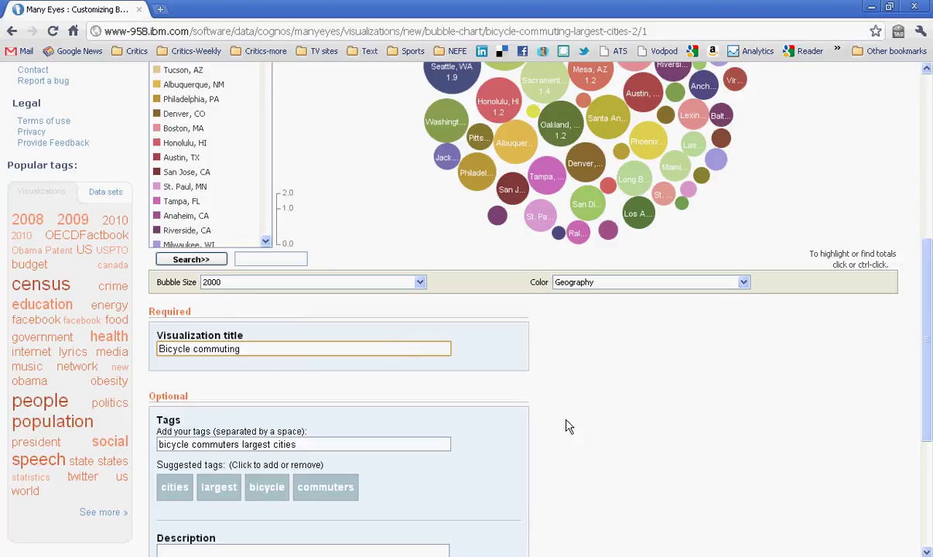
click(645, 454)
Step: Enter the human-verification code shown in the captcha
scroll(650, 456, down, 2)
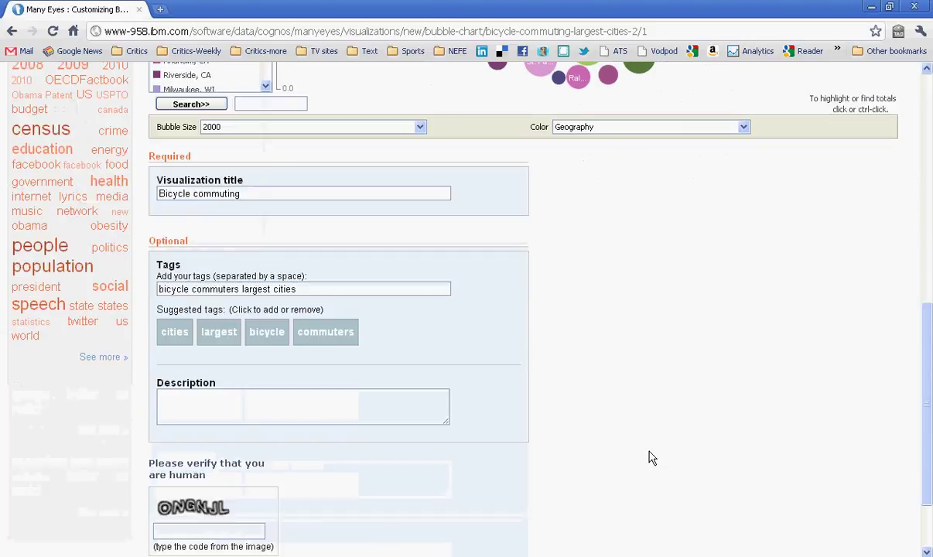
scroll(652, 456, down, 1)
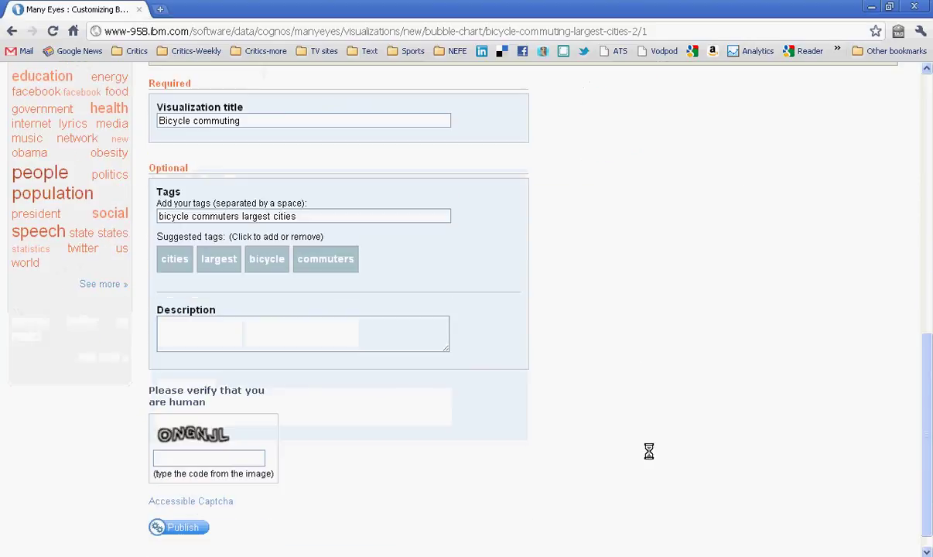
click(240, 453)
text(Ongnjl)
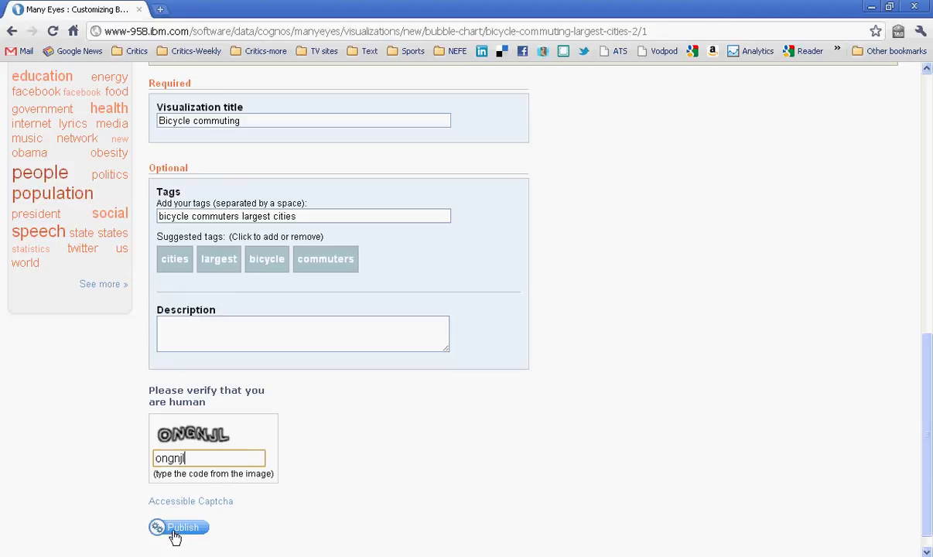
Step: Publish the 'Bicycle commuting' bubble chart and scroll down its new page
click(174, 532)
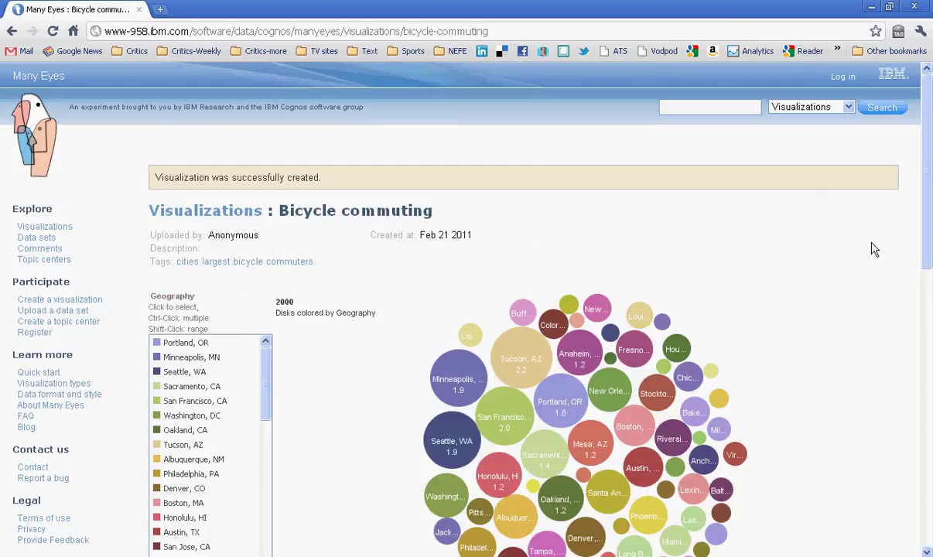
drag(926, 210, 927, 338)
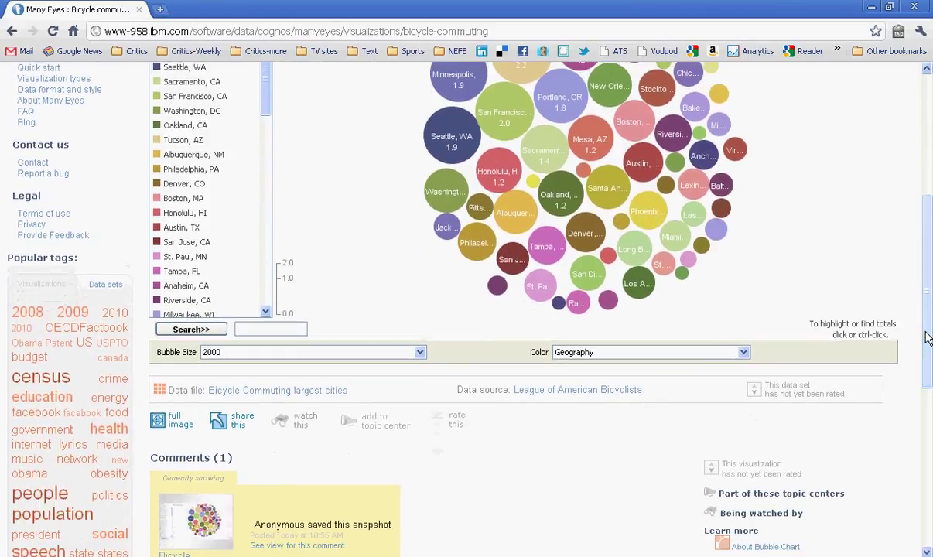
Step: Open the sharing panel and select the whole live visualization embed code
click(229, 429)
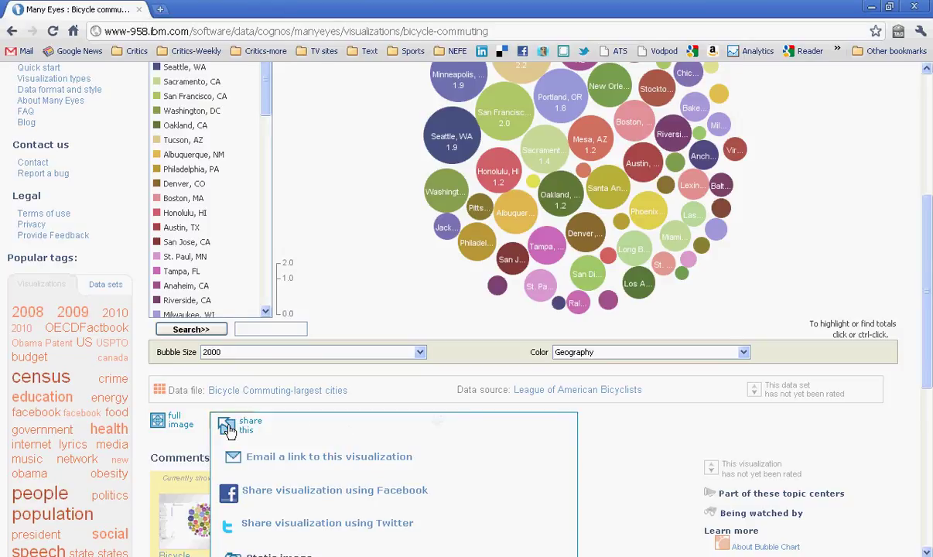
drag(928, 242, 928, 311)
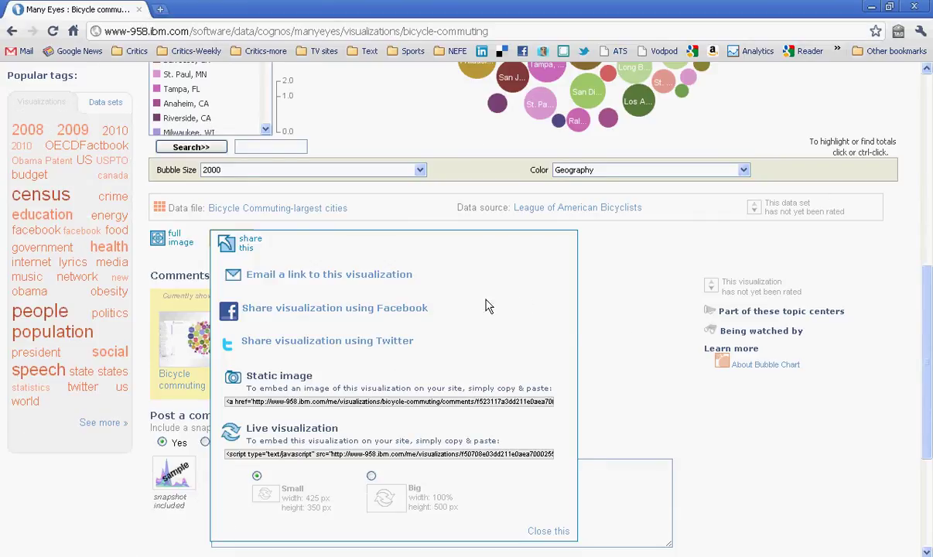
click(383, 453)
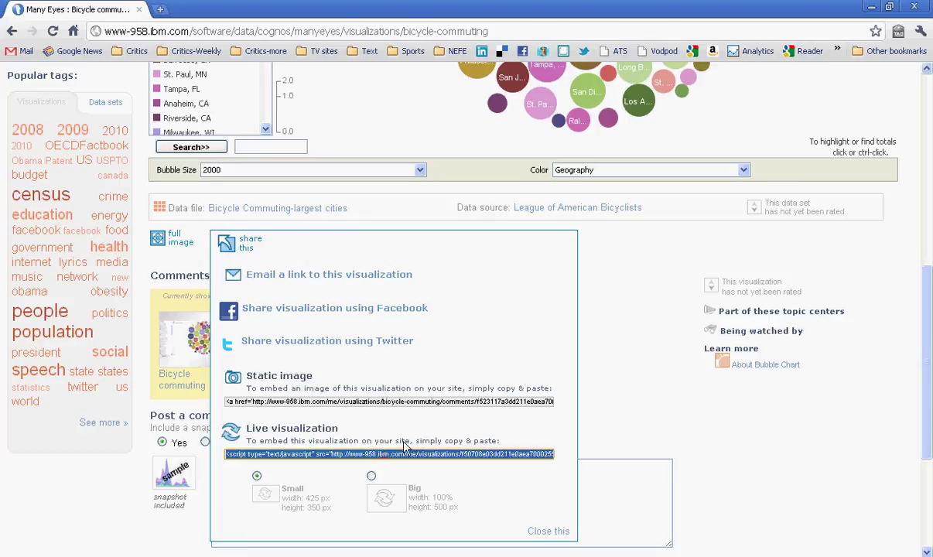